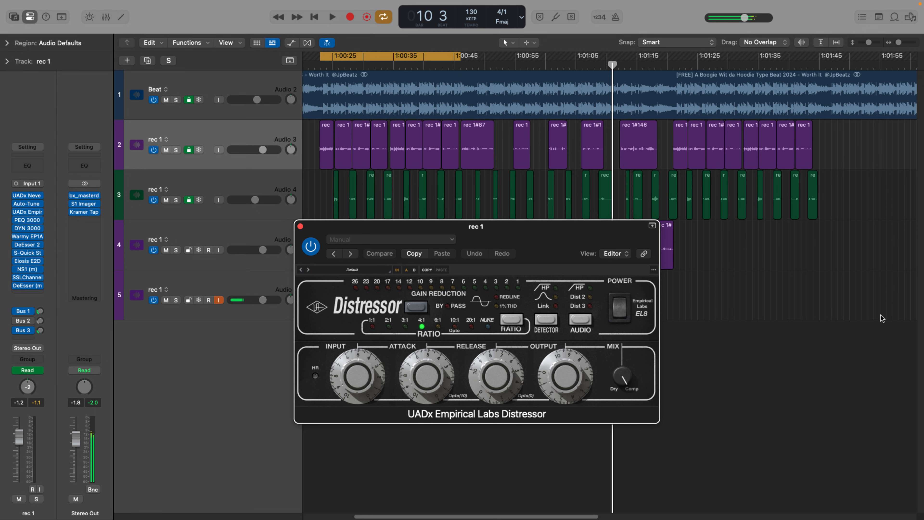
# Play back the looped section of the mix and close the Distressor plug-in window
pyautogui.press('space')
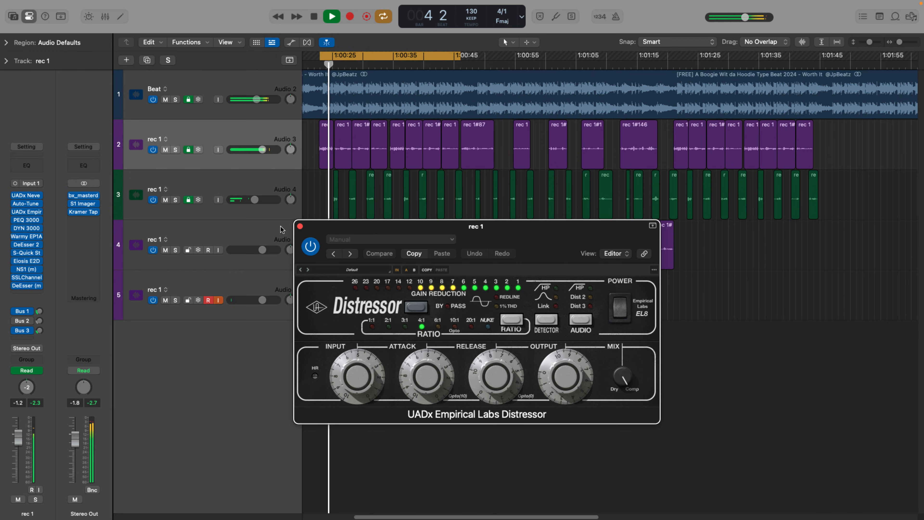
pyautogui.click(300, 226)
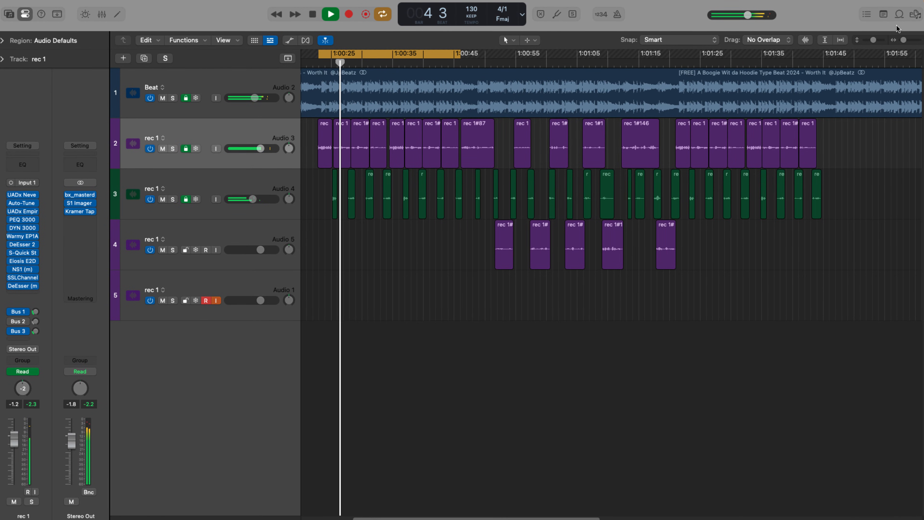
pyautogui.moveTo(903, 39); pyautogui.dragTo(923, 32)
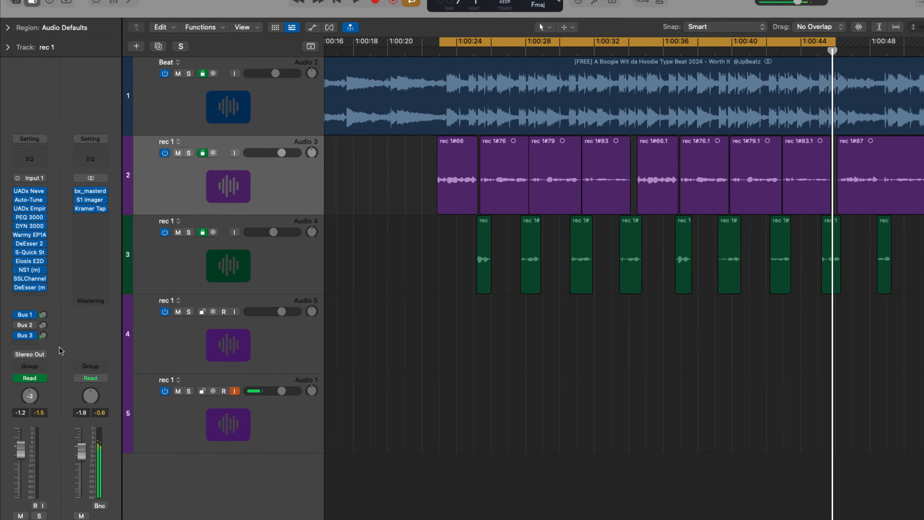
# Add a send to Bus 9 on the selected vocal track and set its level to about -16.9 dB
pyautogui.click(25, 343)
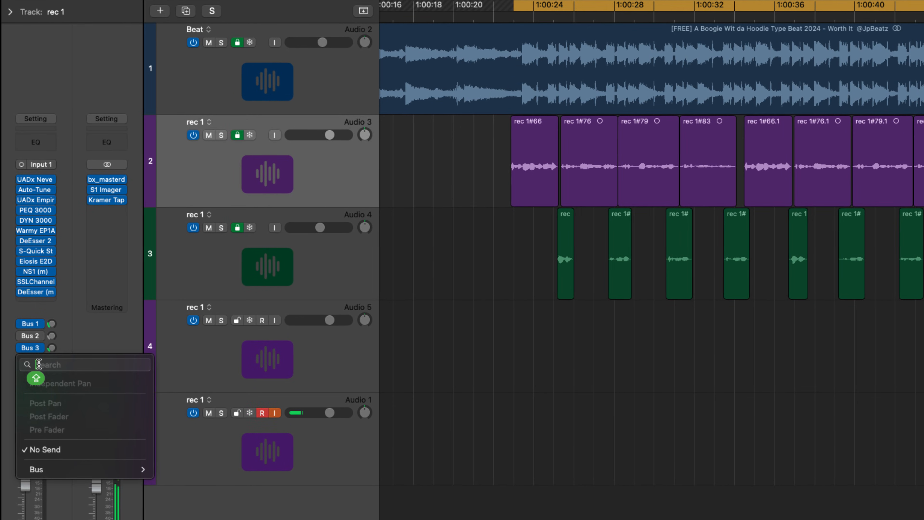
pyautogui.moveTo(109, 469)
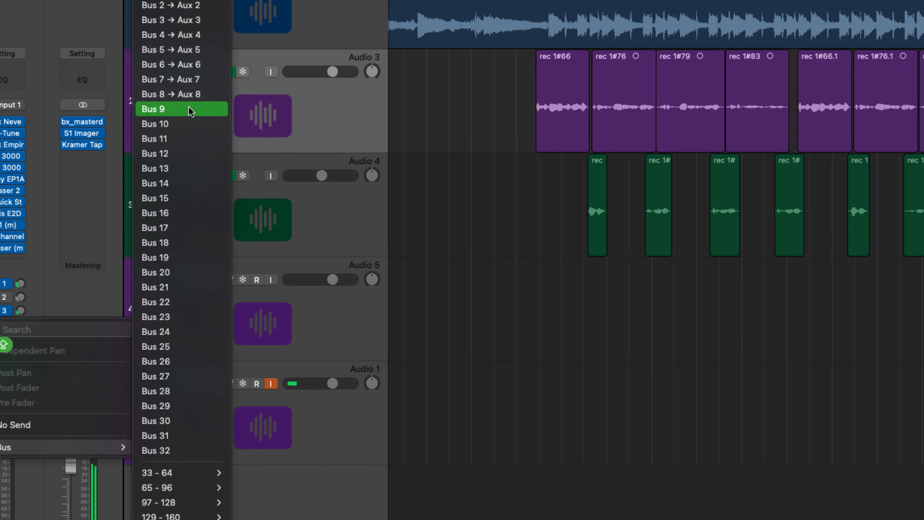
pyautogui.click(189, 108)
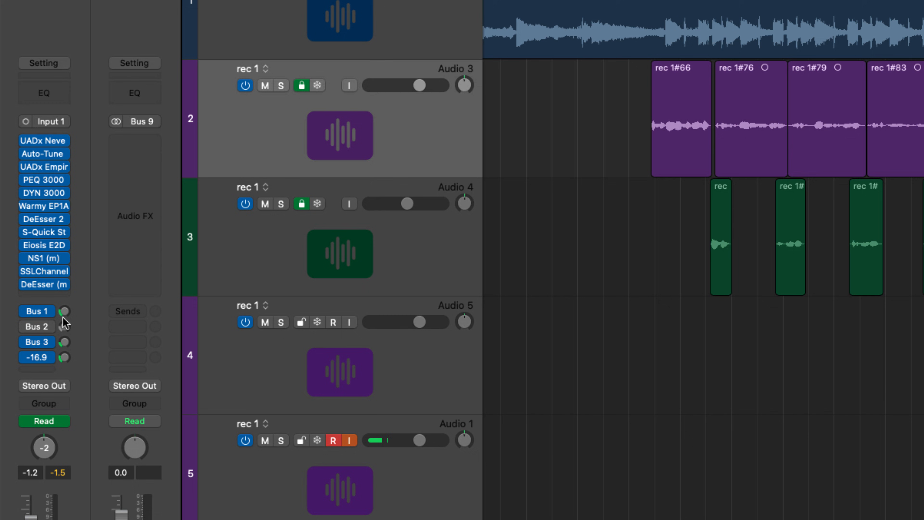
pyautogui.moveTo(65, 317); pyautogui.dragTo(64, 329)
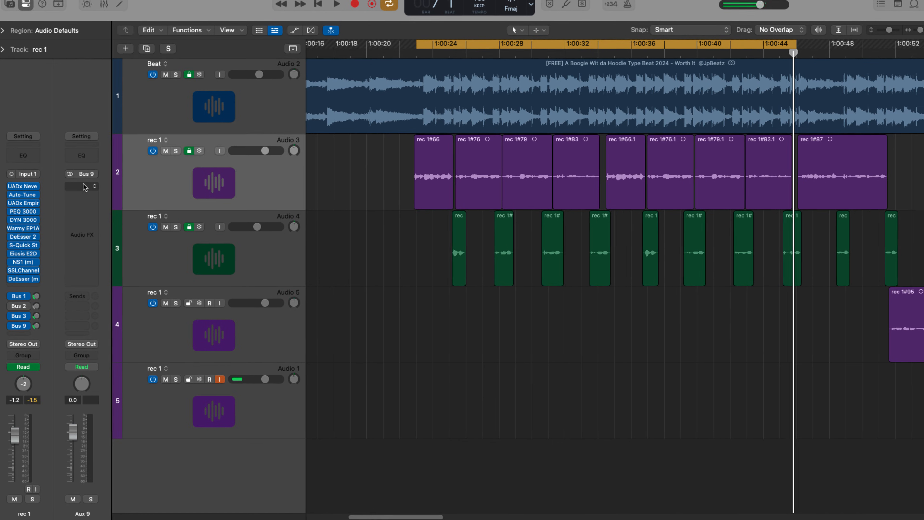
# Insert the stereo H-Delay (s) plug-in on the Aux 9 channel fed by Bus 9
pyautogui.click(135, 140)
pyautogui.moveTo(201, 381)
pyautogui.moveTo(113, 261)
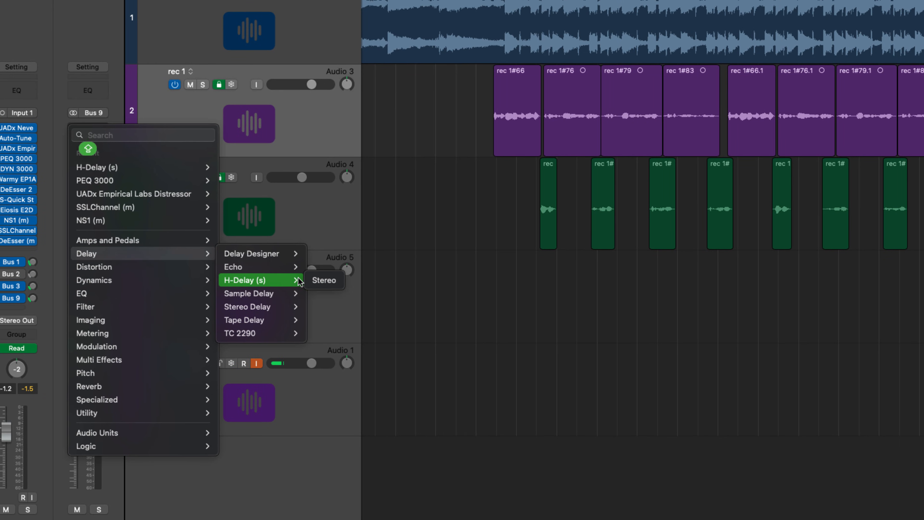
pyautogui.click(315, 280)
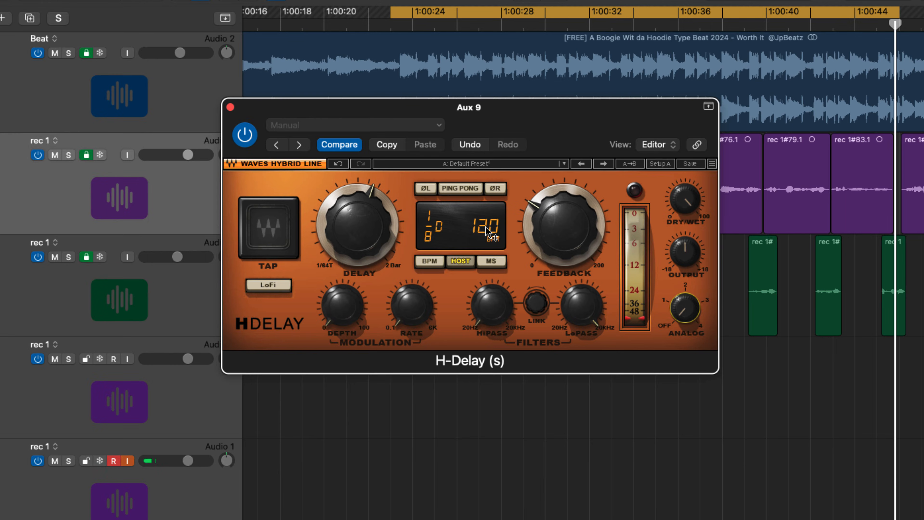
# Enable H-Delay's ping-pong mode and set the delay time to 1/4 during playback of the soloed vocal
pyautogui.moveTo(488, 232); pyautogui.dragTo(539, 139)
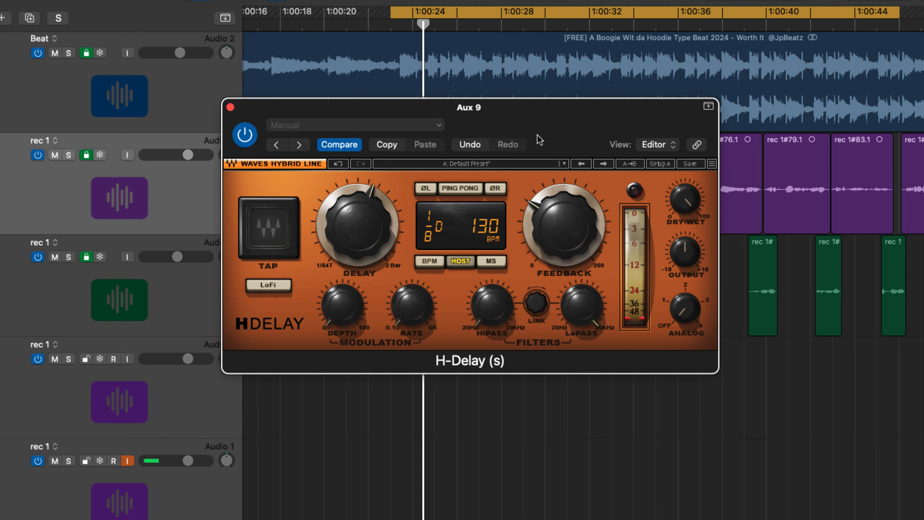
pyautogui.click(457, 188)
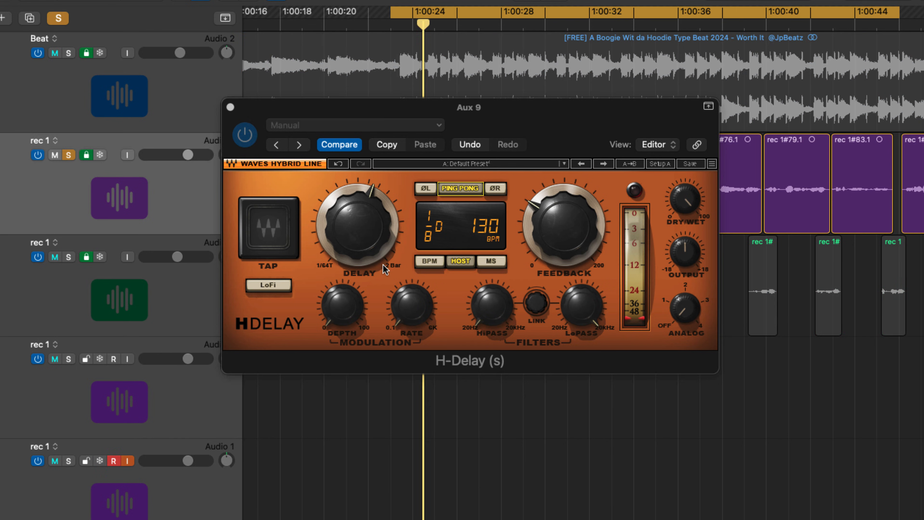
pyautogui.press('space')
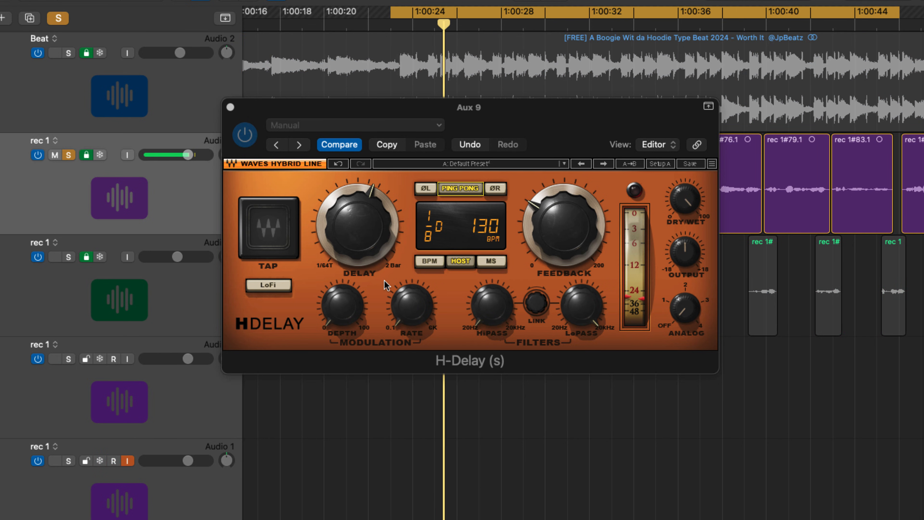
pyautogui.click(358, 226)
pyautogui.press('Up')
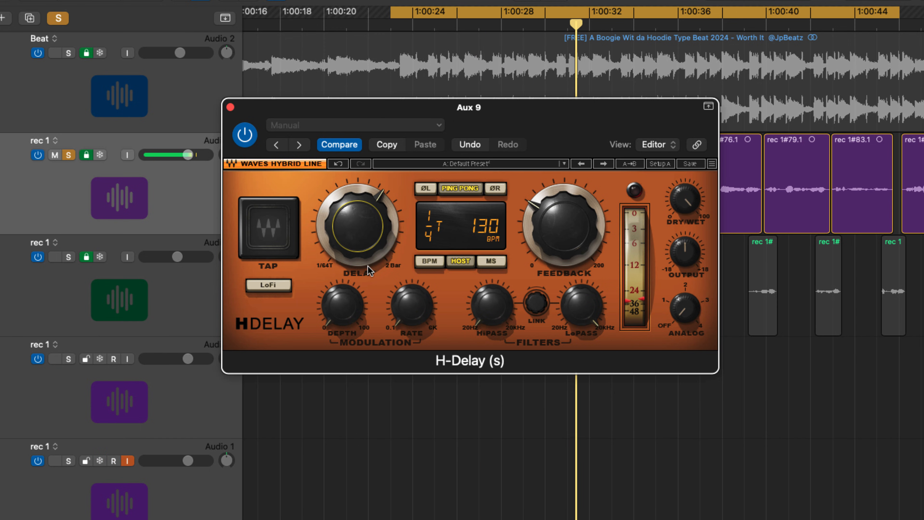
pyautogui.press('Up')
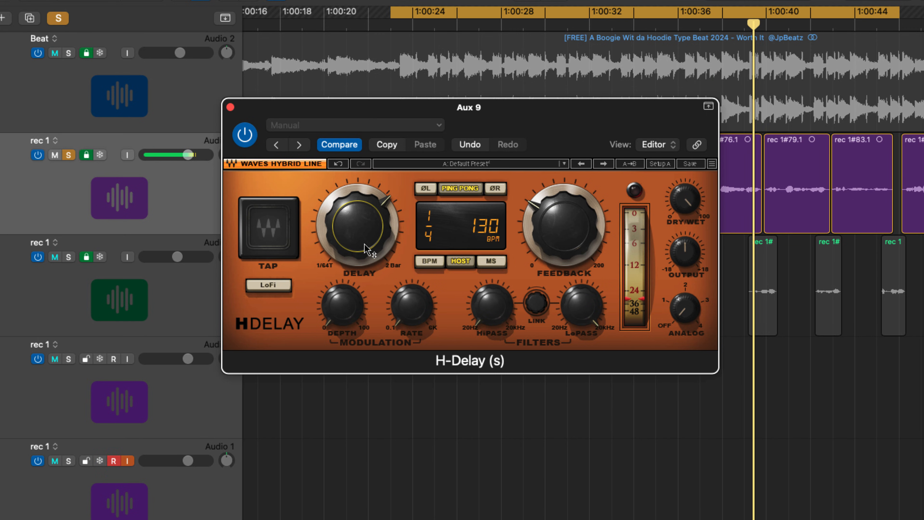
# Lower the H-Delay feedback to about 18 and play the soloed vocal to audition it
pyautogui.moveTo(553, 209); pyautogui.dragTo(552, 234)
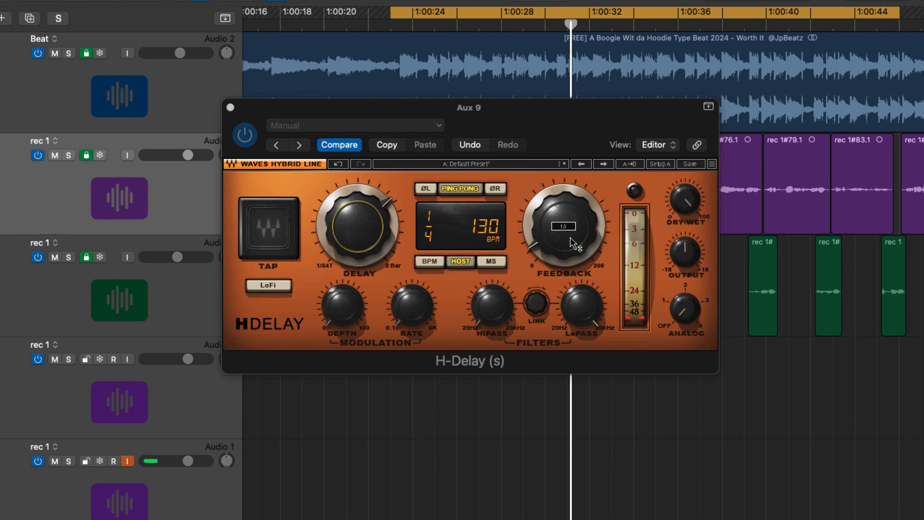
pyautogui.moveTo(574, 243); pyautogui.dragTo(574, 241)
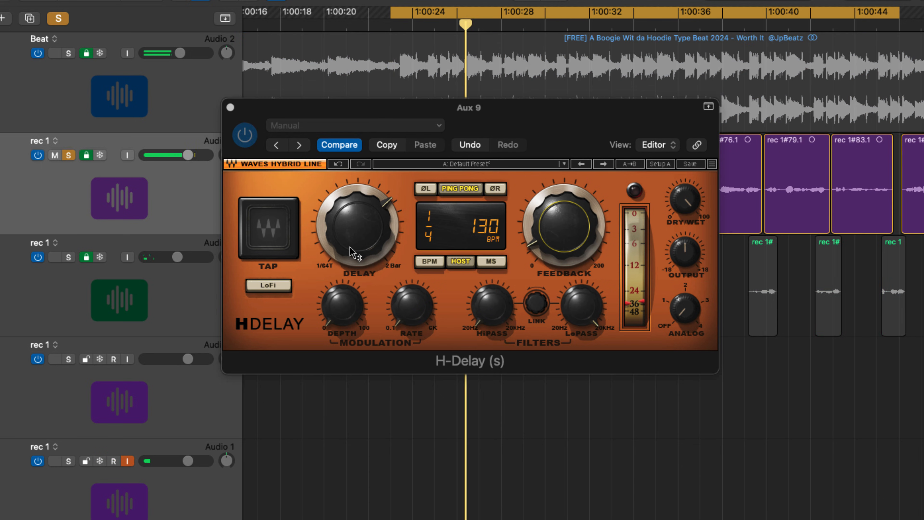
pyautogui.press('space')
# Audition a dotted 1/4 delay time, return it to 1/4, and raise the feedback to 30
pyautogui.moveTo(358, 226); pyautogui.dragTo(358, 220)
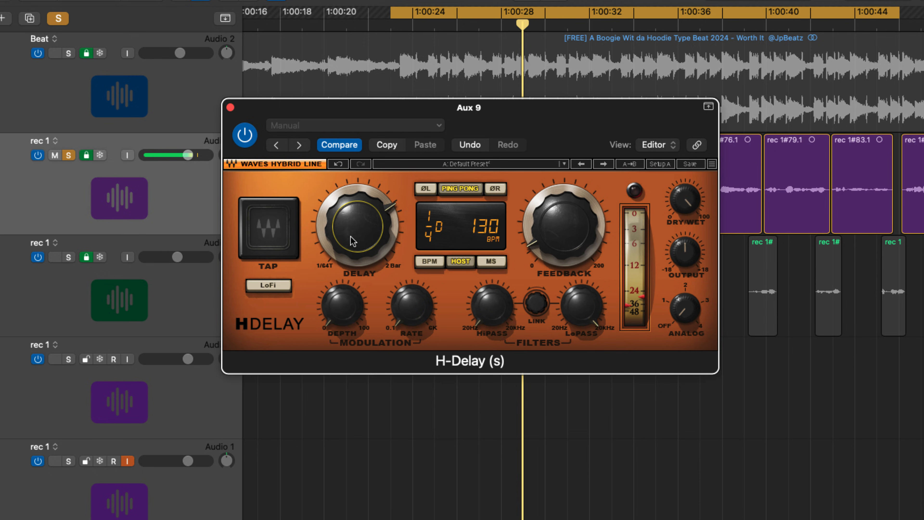
pyautogui.moveTo(353, 238); pyautogui.dragTo(367, 286)
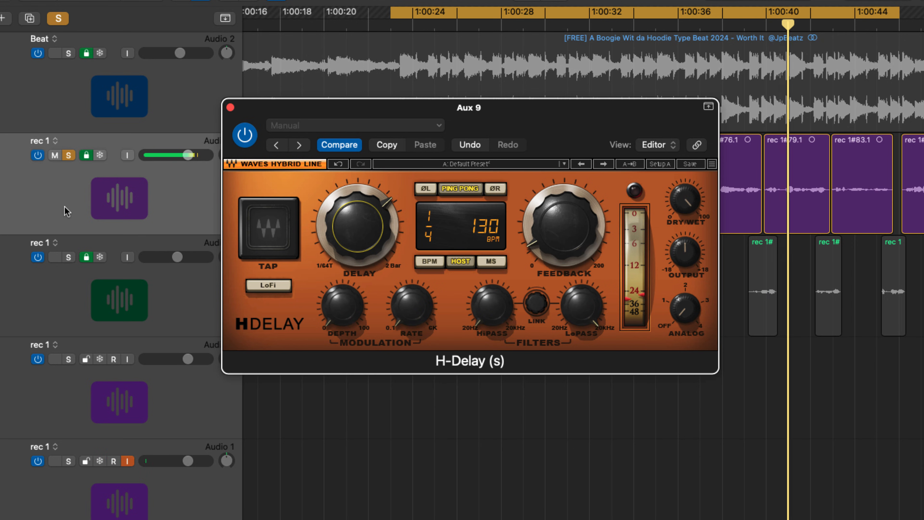
pyautogui.moveTo(537, 252)
pyautogui.mouseDown()
pyautogui.moveTo(537, 238)
pyautogui.moveTo(537, 247)
pyautogui.mouseUp()
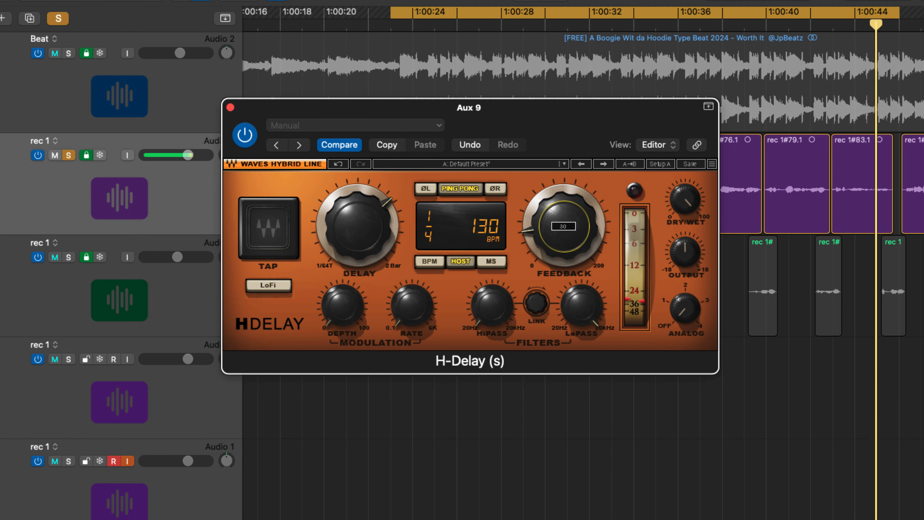
# Filter the delay by raising H-Delay's high-pass to 56 Hz and lowering its low-pass cutoff
pyautogui.moveTo(491, 322); pyautogui.dragTo(491, 303)
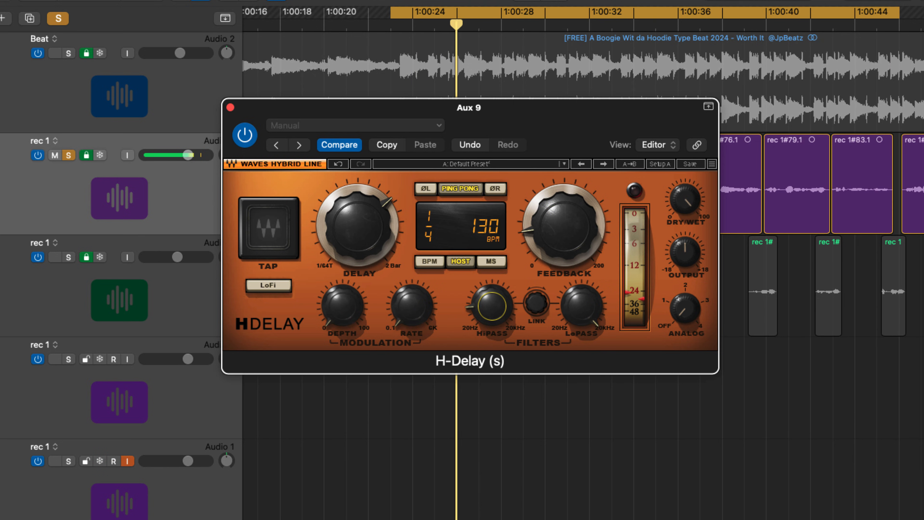
pyautogui.moveTo(582, 309); pyautogui.dragTo(582, 327)
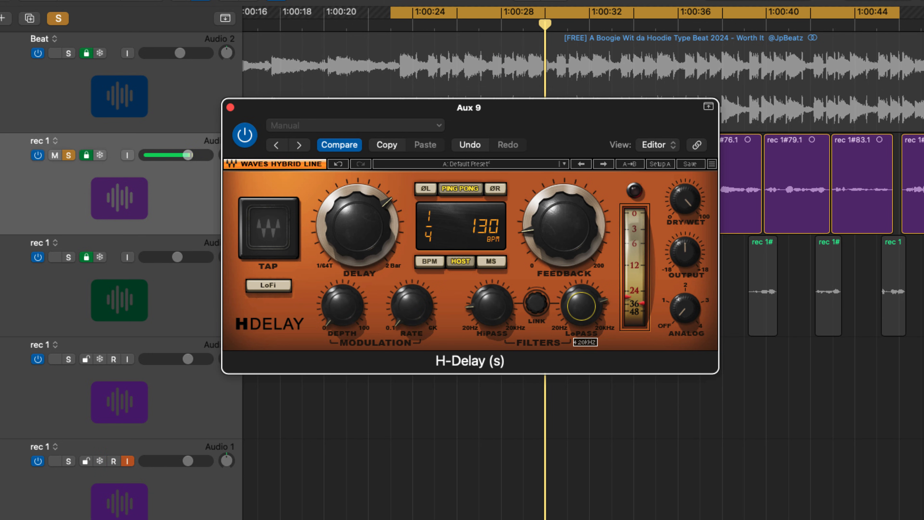
pyautogui.moveTo(479, 312); pyautogui.dragTo(480, 314)
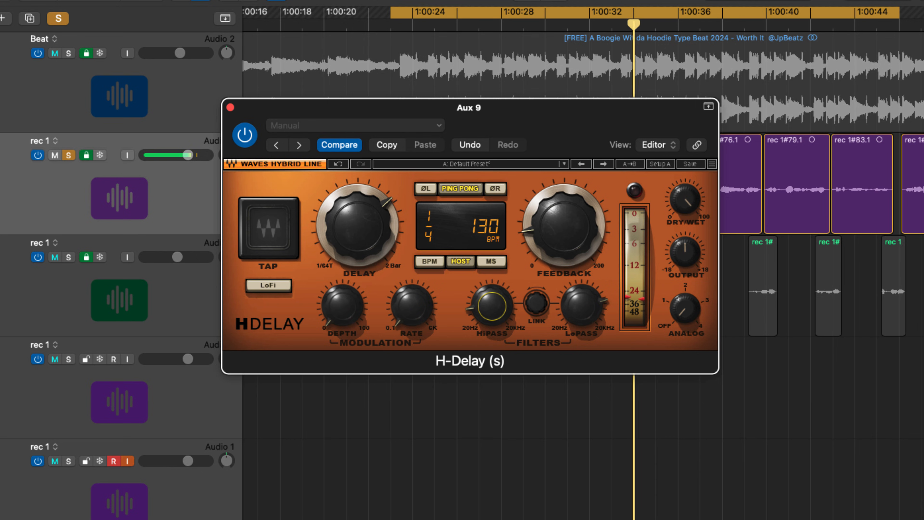
pyautogui.click(135, 436)
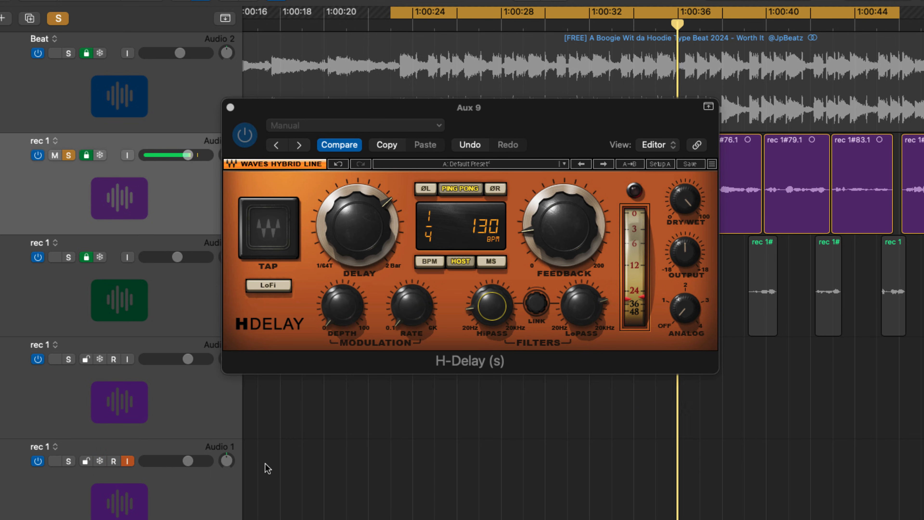
pyautogui.click(504, 315)
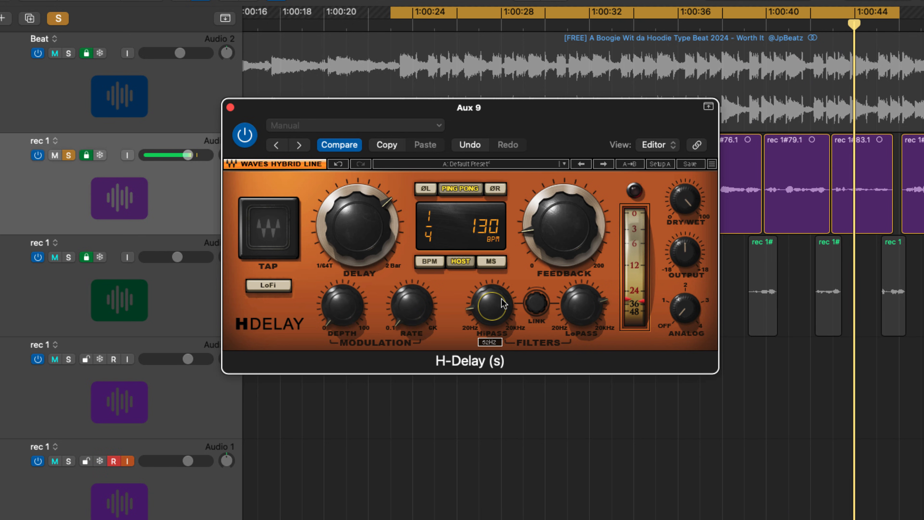
pyautogui.moveTo(503, 302); pyautogui.dragTo(503, 299)
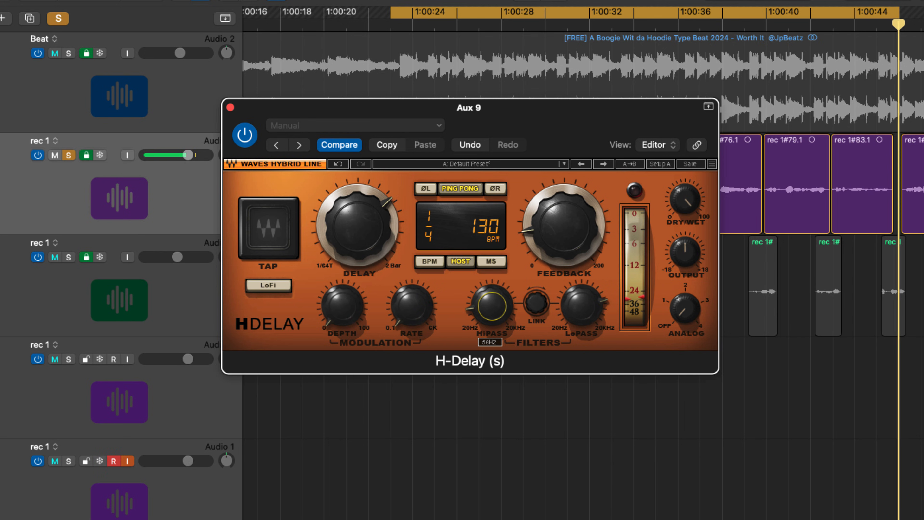
# Compare the dotted 1/4 delay time again, go back to 1/4, and set the feedback to 33
pyautogui.moveTo(371, 226); pyautogui.dragTo(371, 223)
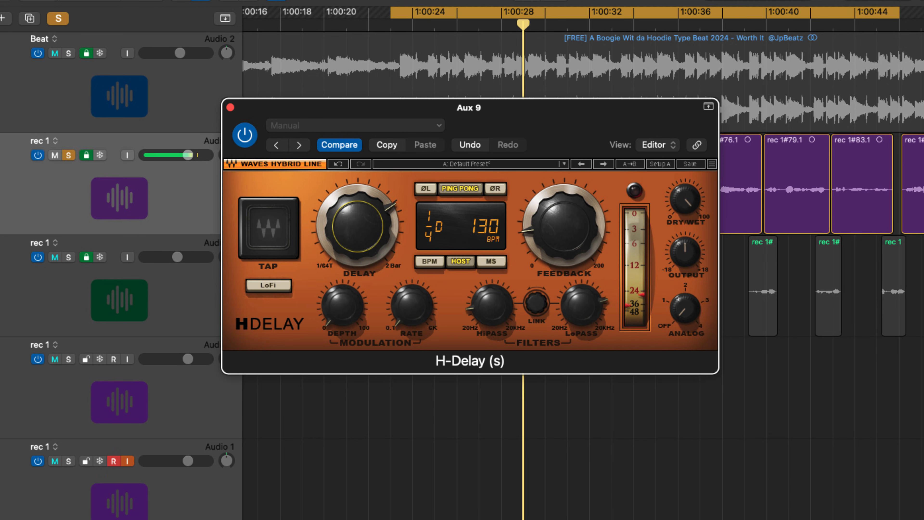
pyautogui.moveTo(368, 217); pyautogui.dragTo(368, 220)
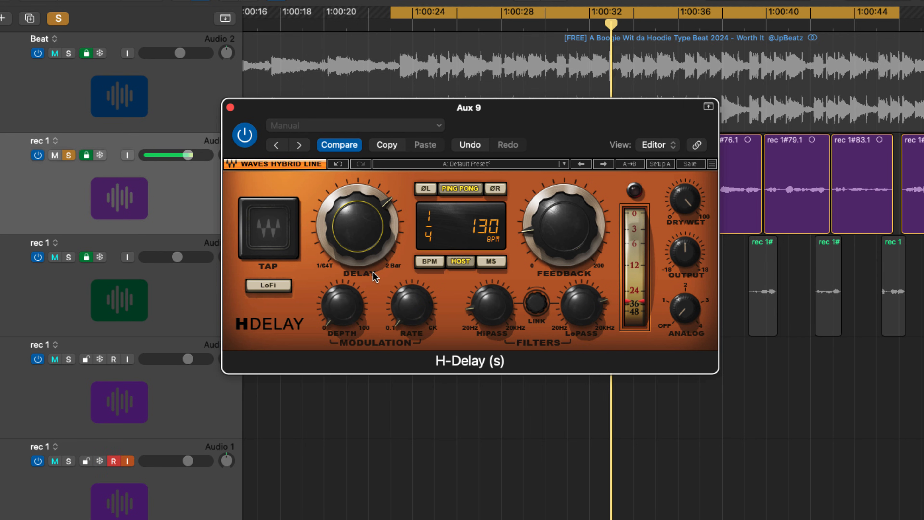
pyautogui.moveTo(545, 240); pyautogui.dragTo(546, 237)
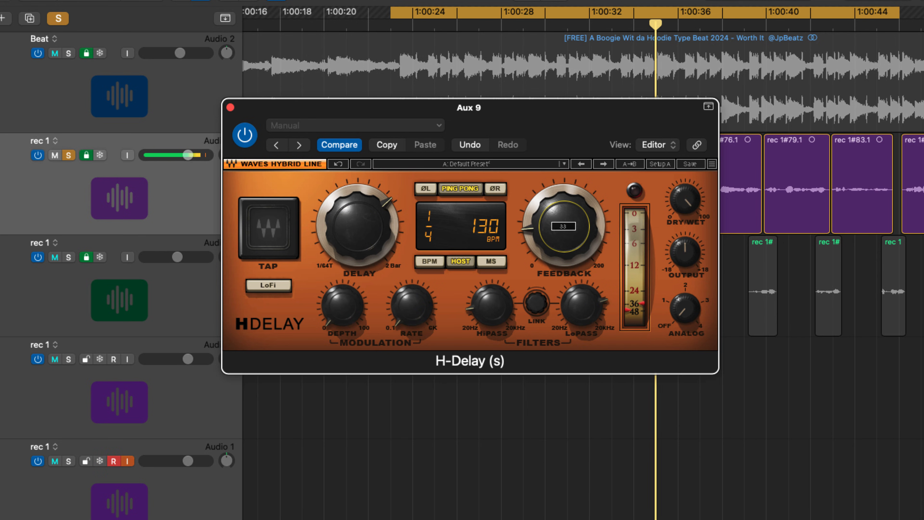
# Lower H-Delay's low-pass cutoff further and fine-tune the high-pass filter around 64 Hz
pyautogui.moveTo(596, 301); pyautogui.dragTo(597, 301)
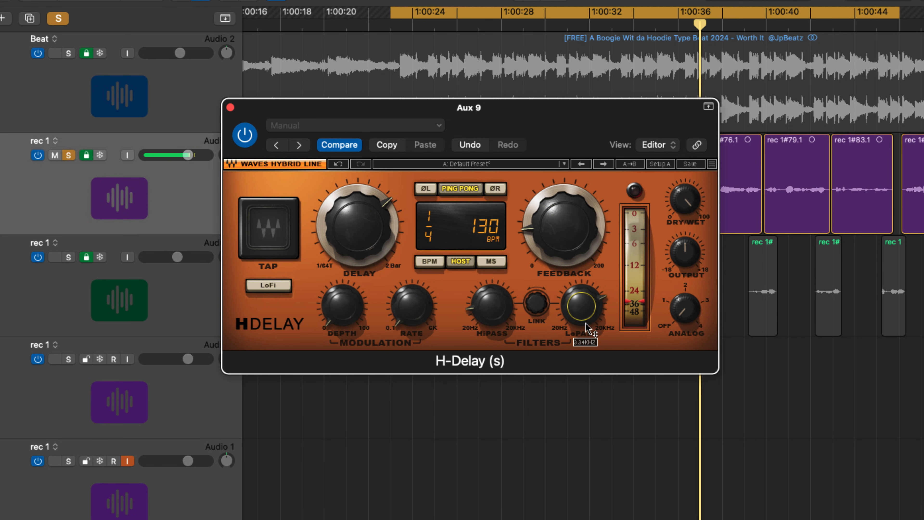
pyautogui.click(492, 309)
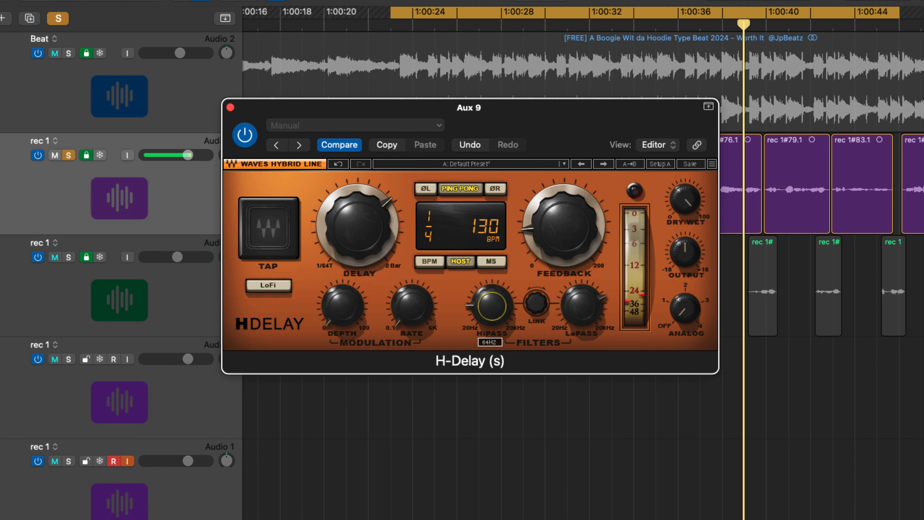
pyautogui.moveTo(582, 307); pyautogui.dragTo(562, 310)
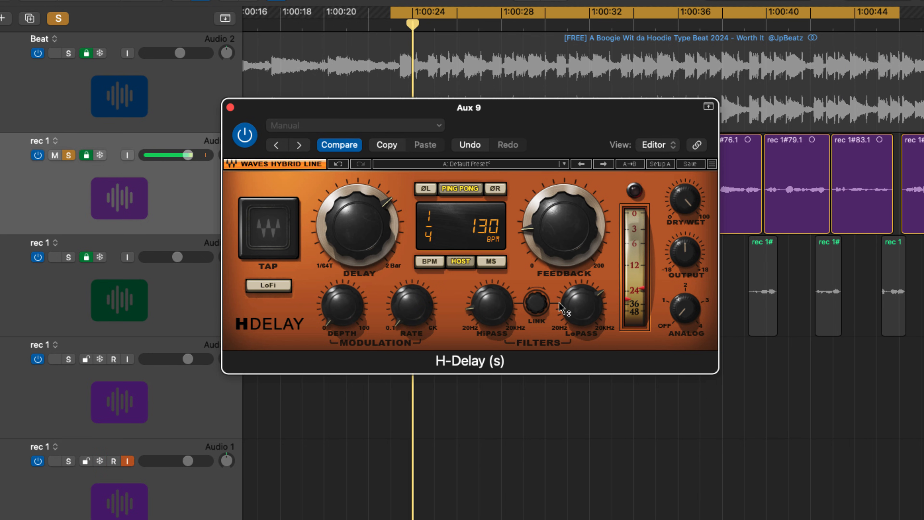
pyautogui.moveTo(581, 308); pyautogui.dragTo(582, 311)
pyautogui.moveTo(485, 311); pyautogui.dragTo(486, 314)
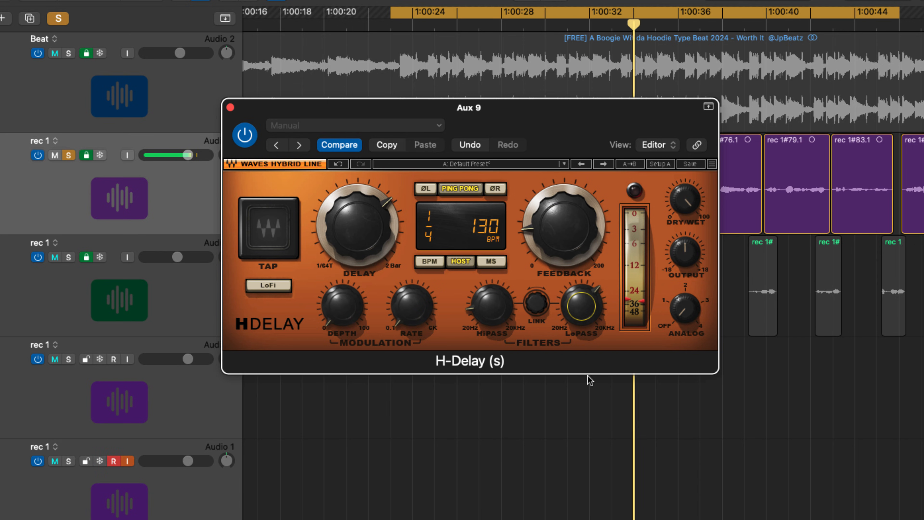
# Raise the feedback slightly and readjust the filters, with the high-pass at 25 Hz and a higher low-pass cutoff
pyautogui.moveTo(560, 237); pyautogui.dragTo(560, 234)
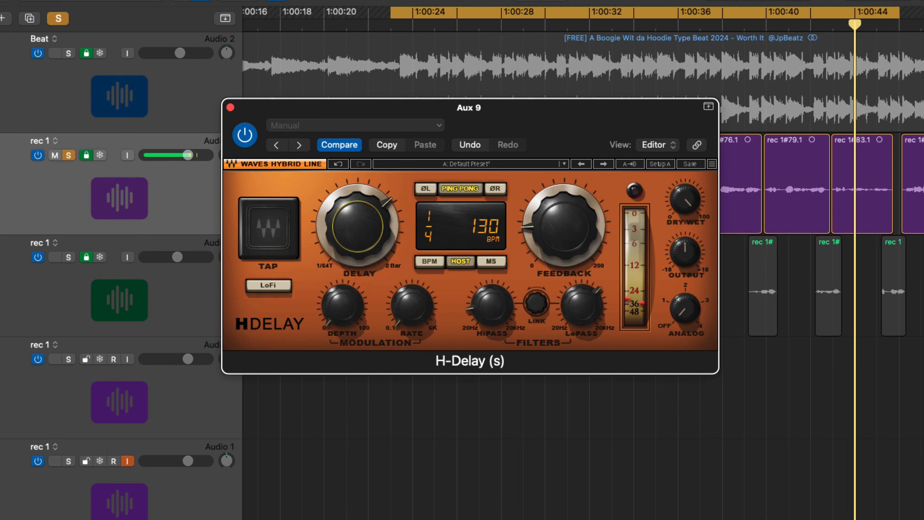
pyautogui.moveTo(491, 306)
pyautogui.moveTo(492, 305); pyautogui.dragTo(492, 317)
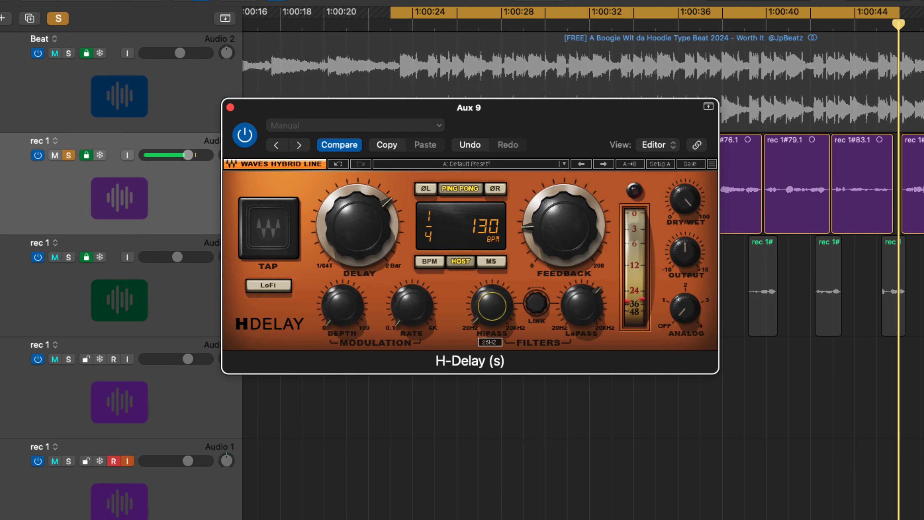
pyautogui.moveTo(581, 306); pyautogui.dragTo(582, 302)
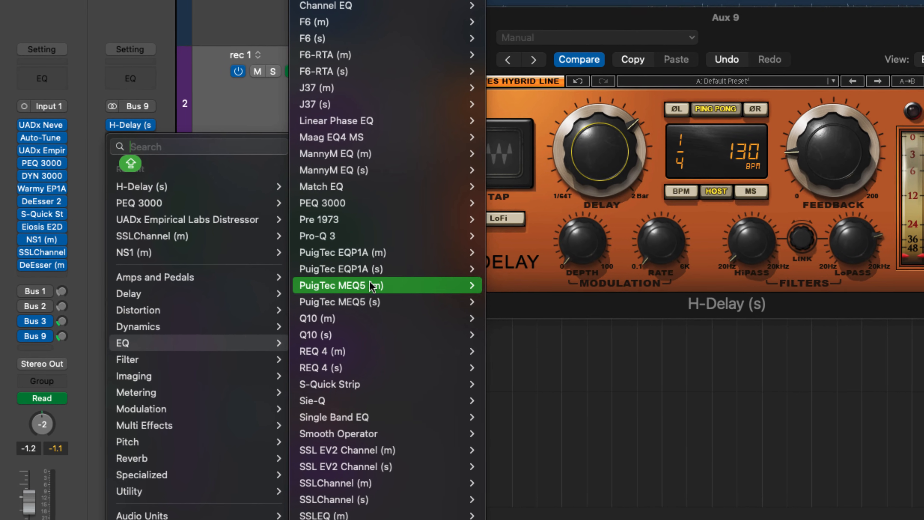
# Insert the Pro-Q 3 EQ after H-Delay on the Bus 9 aux and take the vocal track out of solo
pyautogui.moveTo(338, 296)
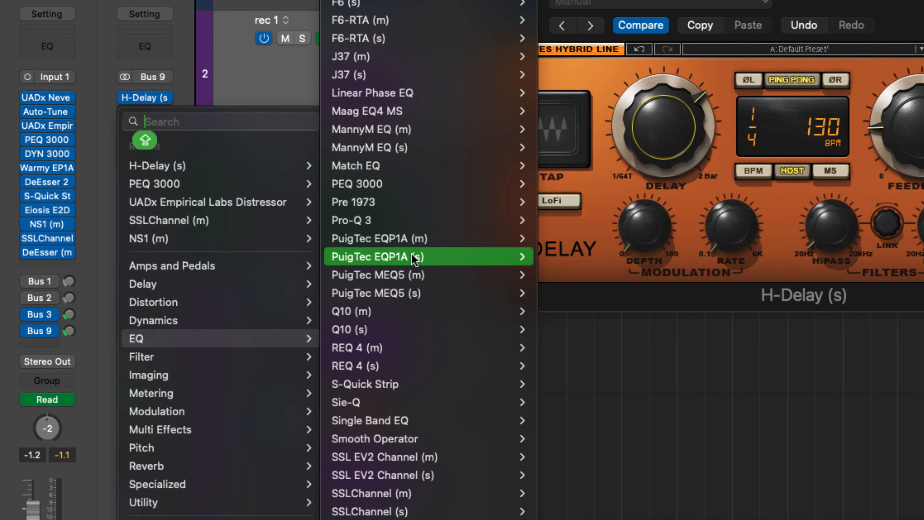
pyautogui.moveTo(502, 225)
pyautogui.click(523, 276)
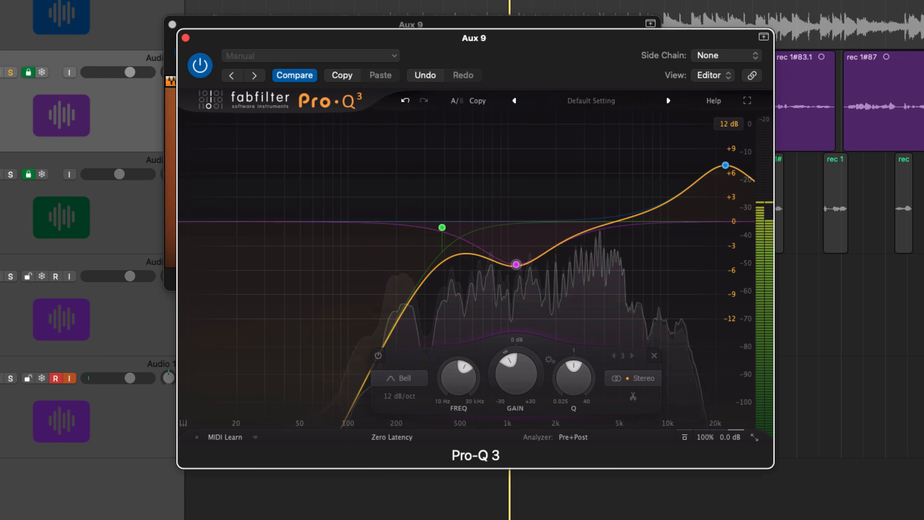
pyautogui.click(10, 72)
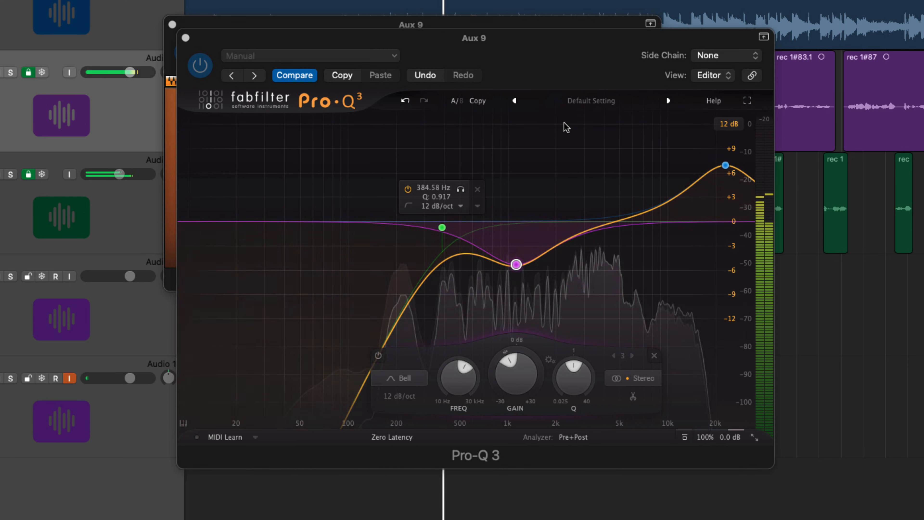
# Arrange the plug-in windows so H-Delay is fully accessible, then fine-tune its feedback and high-pass filter
pyautogui.moveTo(561, 40); pyautogui.dragTo(619, 68)
pyautogui.moveTo(498, 41); pyautogui.dragTo(498, 0)
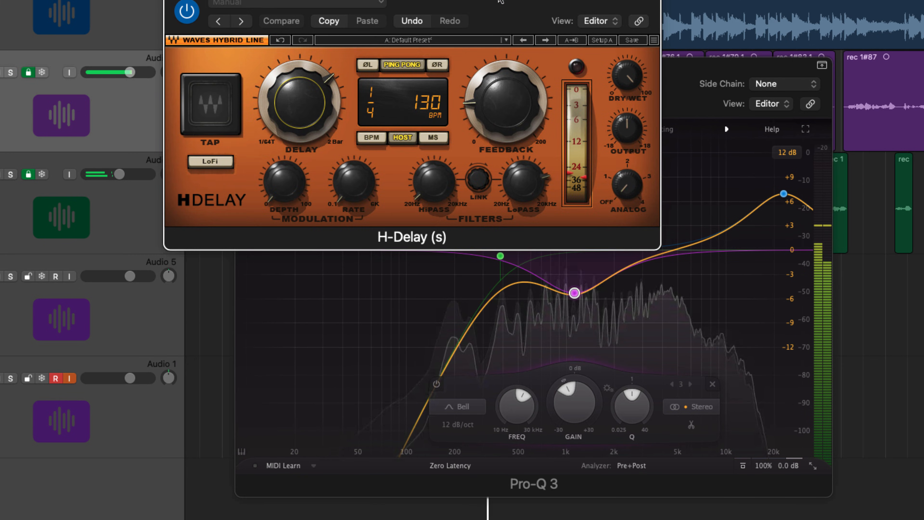
pyautogui.moveTo(476, 115); pyautogui.dragTo(477, 113)
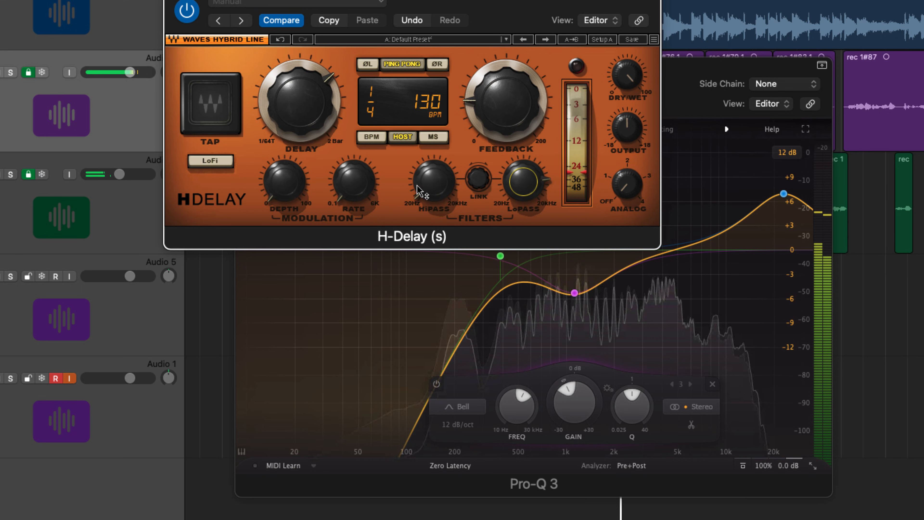
pyautogui.moveTo(419, 191); pyautogui.dragTo(419, 188)
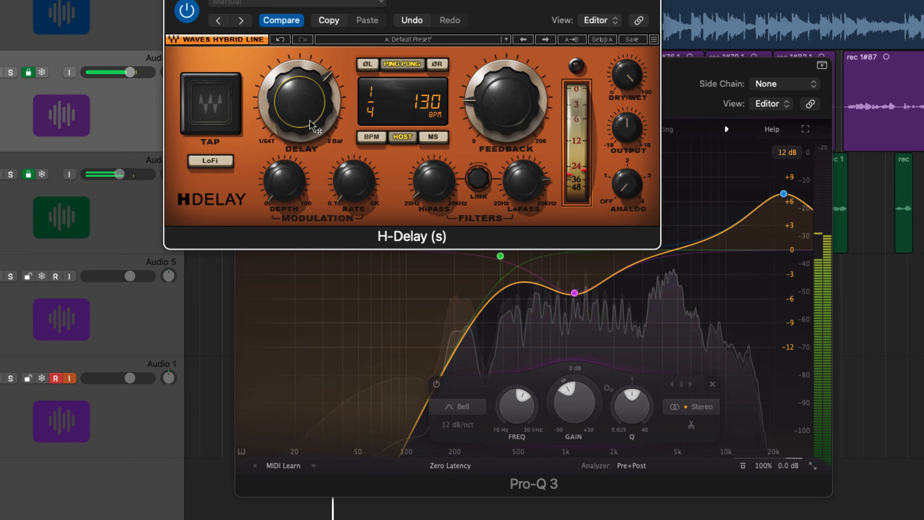
# Set the H-Delay time to a dotted 1/8 and move the Pro-Q 3 window clear of the delay
pyautogui.moveTo(311, 125); pyautogui.dragTo(311, 140)
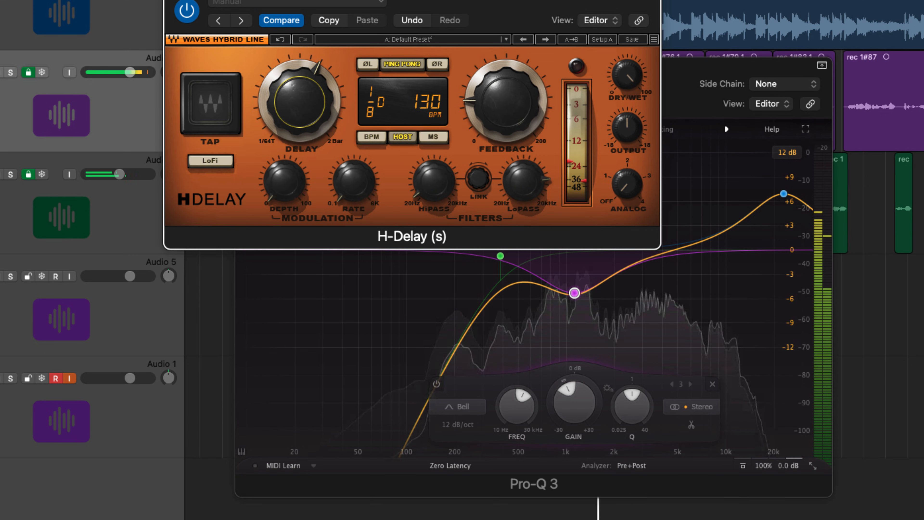
pyautogui.moveTo(691, 79); pyautogui.dragTo(820, 106)
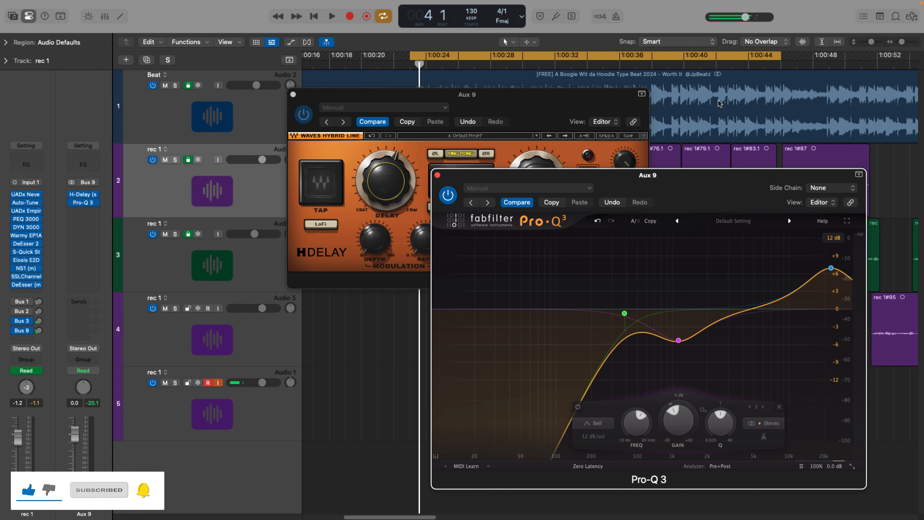
# Play the song with the cycle range turned off and place the Pro-Q 3 and H-Delay windows side by side
pyautogui.press('space')
pyautogui.press('c')
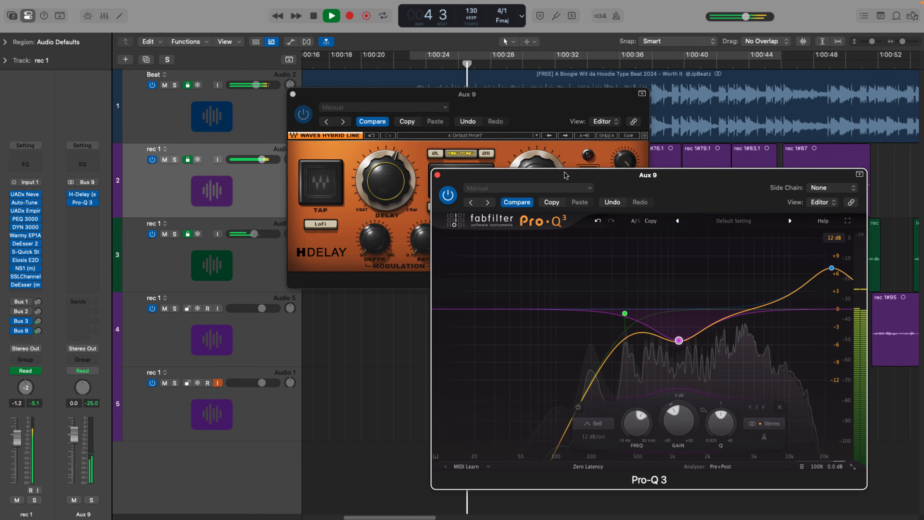
pyautogui.moveTo(565, 175); pyautogui.dragTo(548, 183)
pyautogui.moveTo(527, 94); pyautogui.dragTo(646, 59)
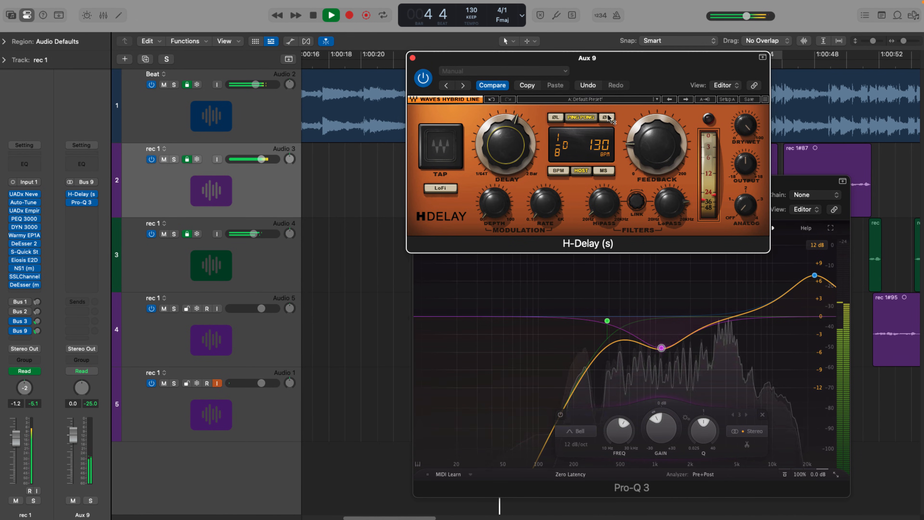
pyautogui.moveTo(808, 181); pyautogui.dragTo(455, 180)
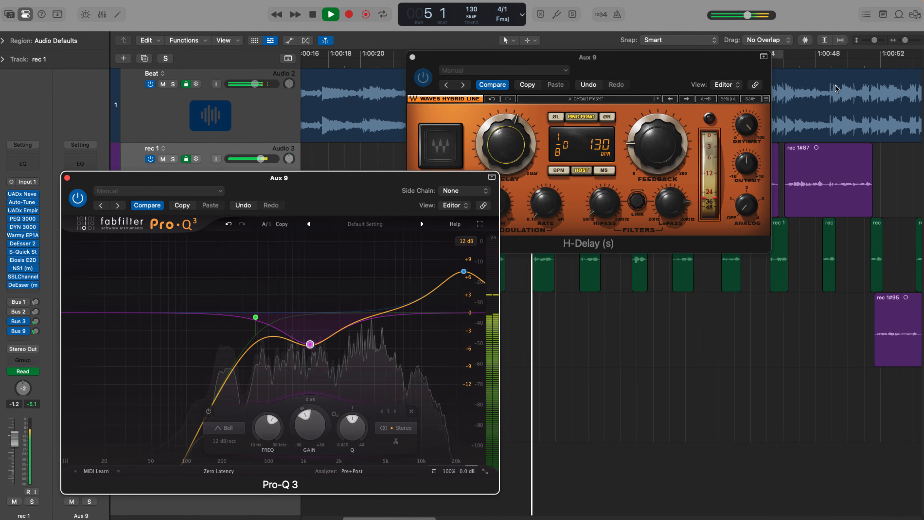
pyautogui.moveTo(906, 41); pyautogui.dragTo(884, 38)
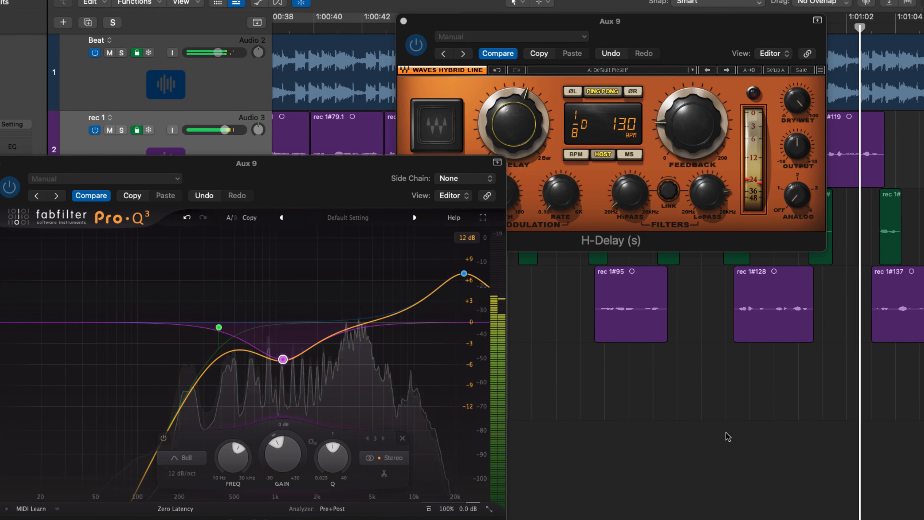
# Readjust Pro-Q 3's bell bands, with a 4.87 dB cut at 1177 Hz and a 5.95 dB boost at 22767 Hz
pyautogui.click(464, 273)
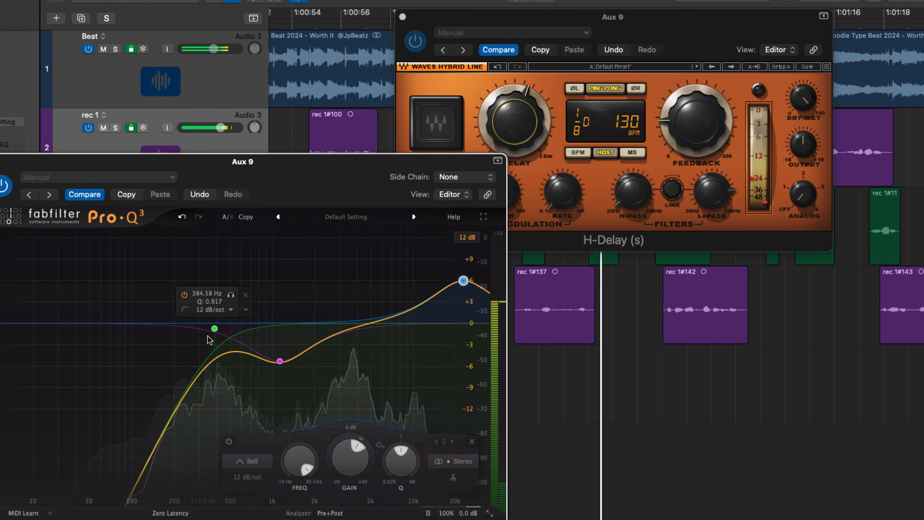
pyautogui.click(279, 361)
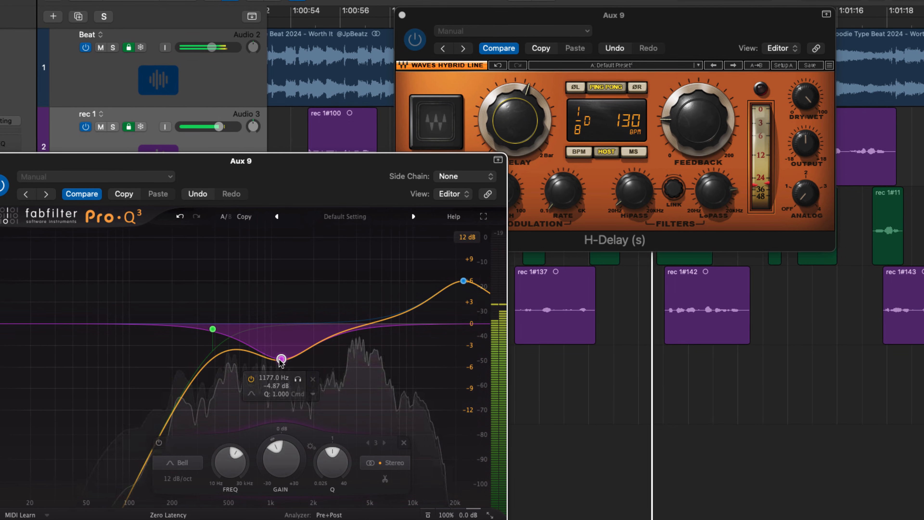
pyautogui.click(463, 280)
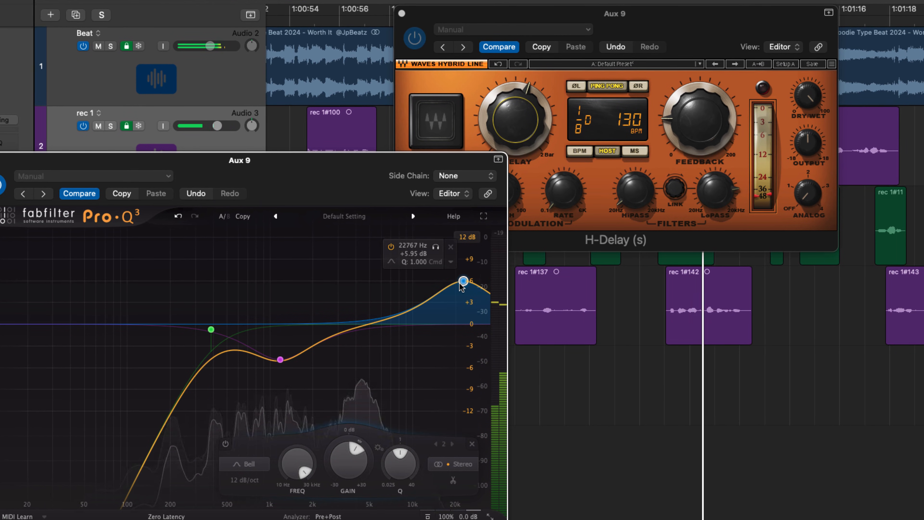